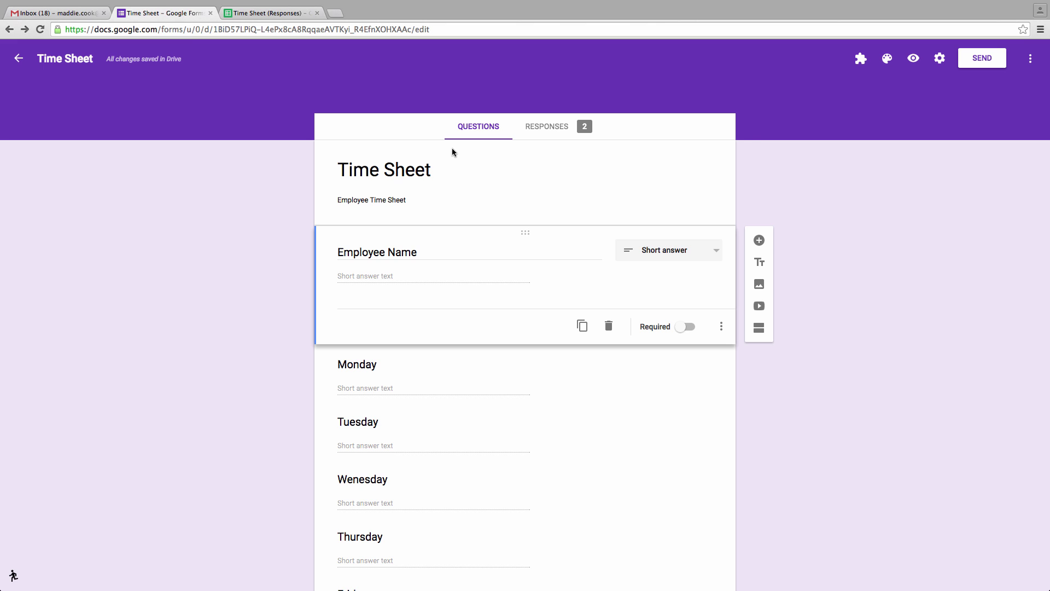
# Open the Time Sheet responses spreadsheet and confirm the Total column H sums to 54.
pyautogui.scroll(-1, 453, 151)
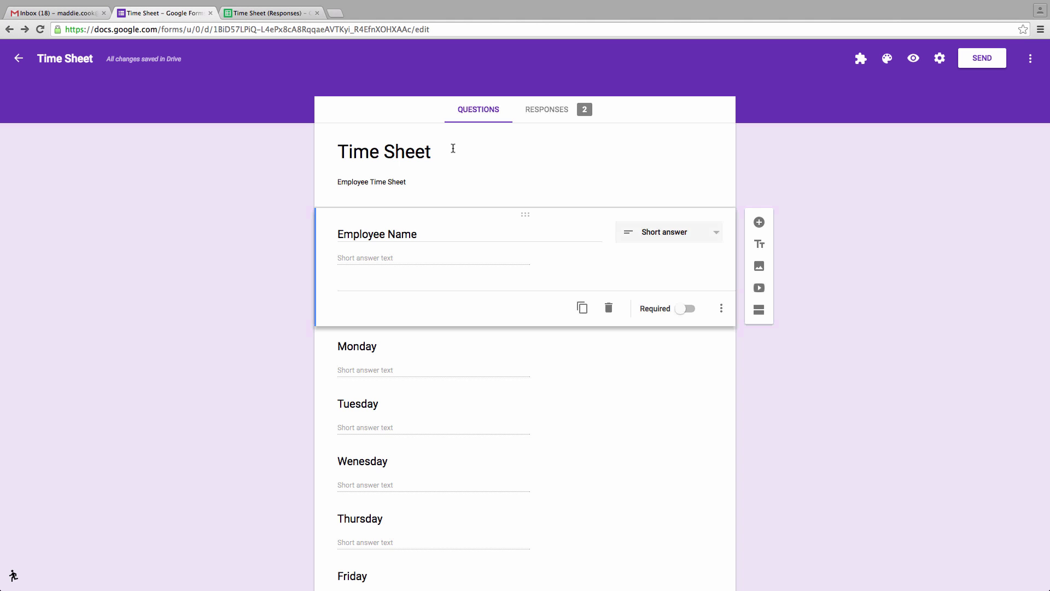
pyautogui.scroll(-3, 457, 159)
pyautogui.scroll(4, 459, 159)
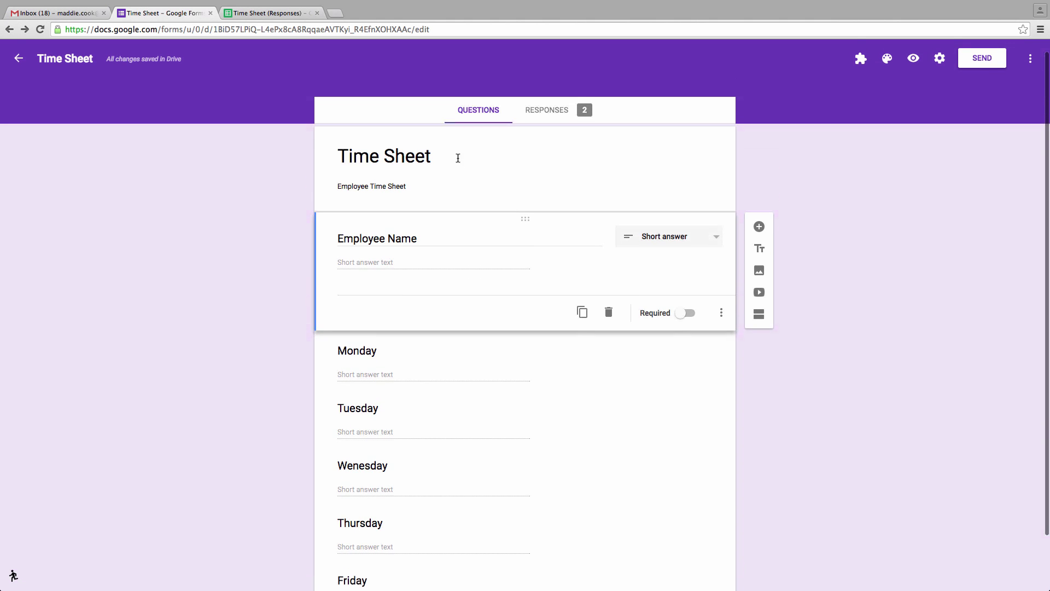
pyautogui.click(267, 13)
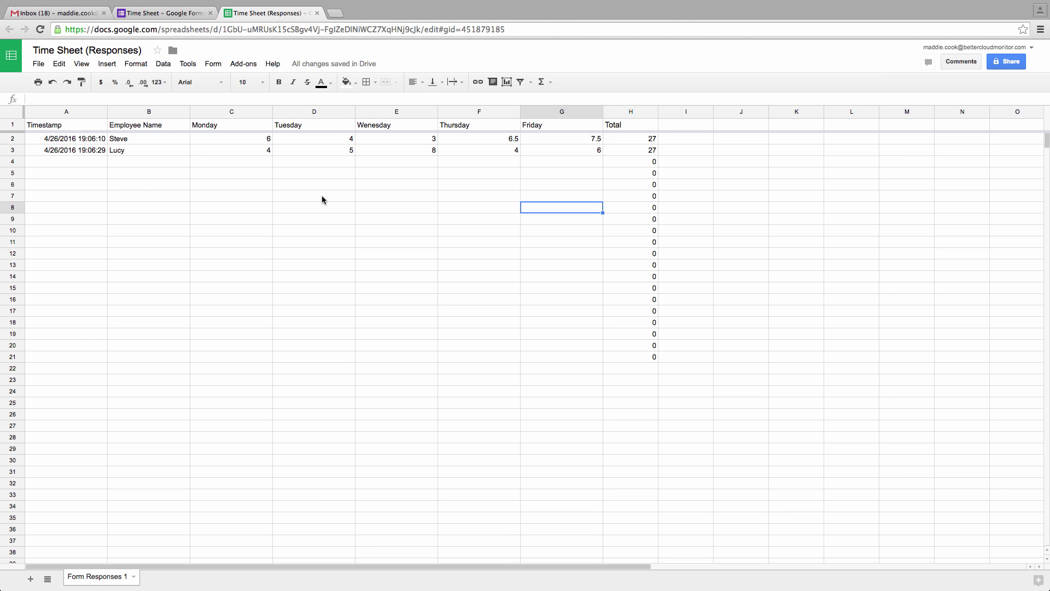
pyautogui.click(634, 112)
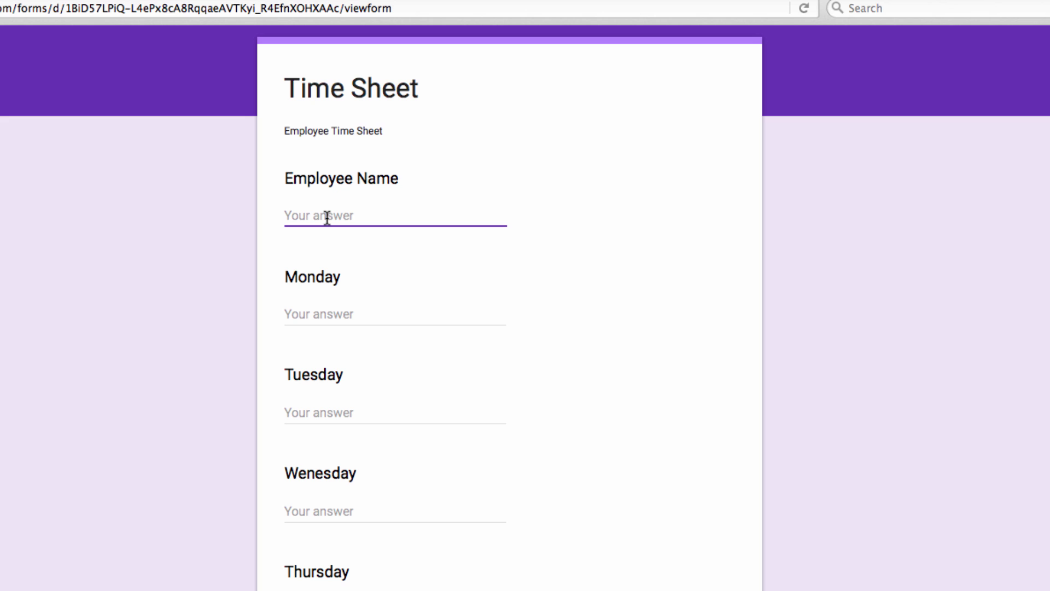
# Enter the employee's name and daily hours 3, 10, 10, 7, 8 in the form, then submit.
pyautogui.write('Mike')
pyautogui.click(314, 309)
pyautogui.write('3')
pyautogui.click(316, 411)
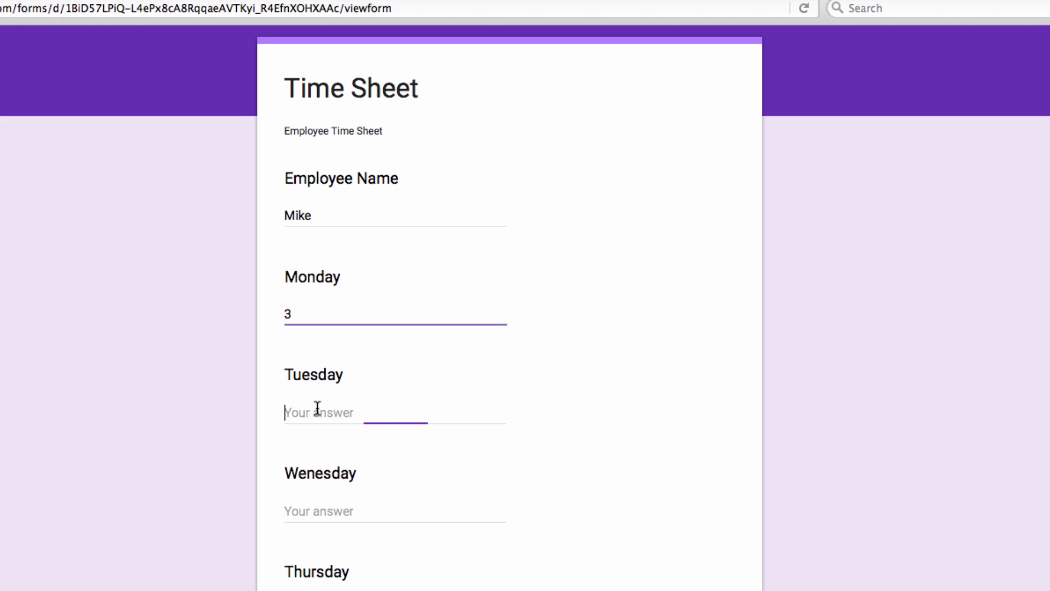
pyautogui.write('10')
pyautogui.click(318, 504)
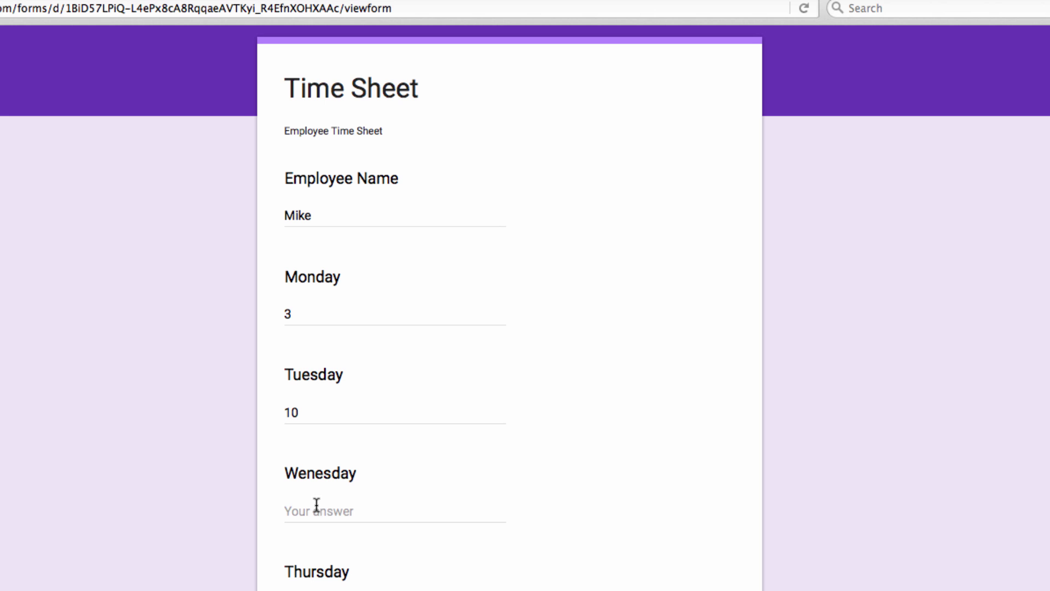
pyautogui.write('10')
pyautogui.click(328, 590)
pyautogui.write('7')
pyautogui.click(325, 590)
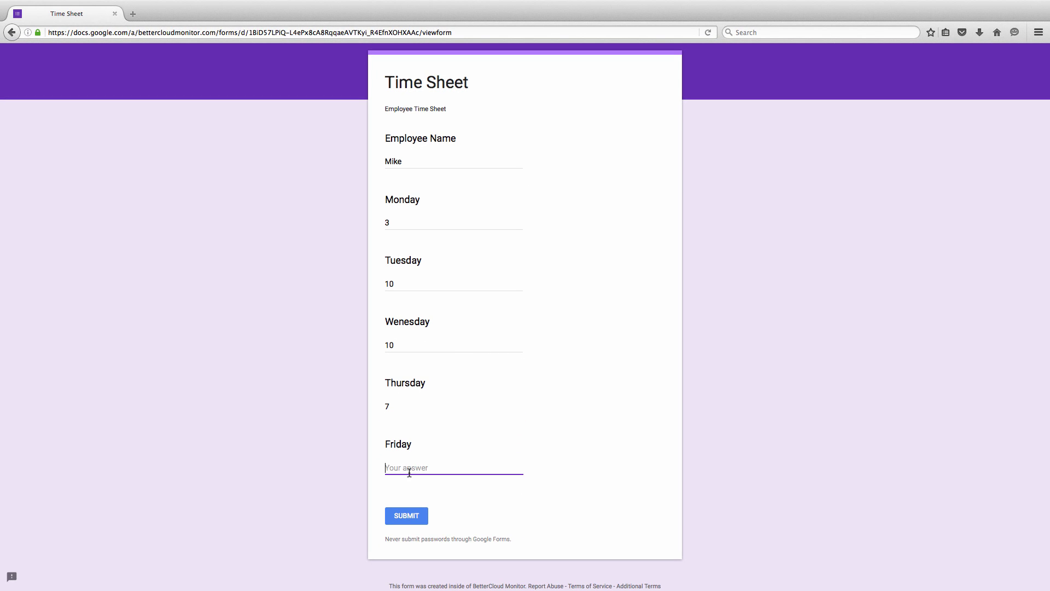
pyautogui.write('8')
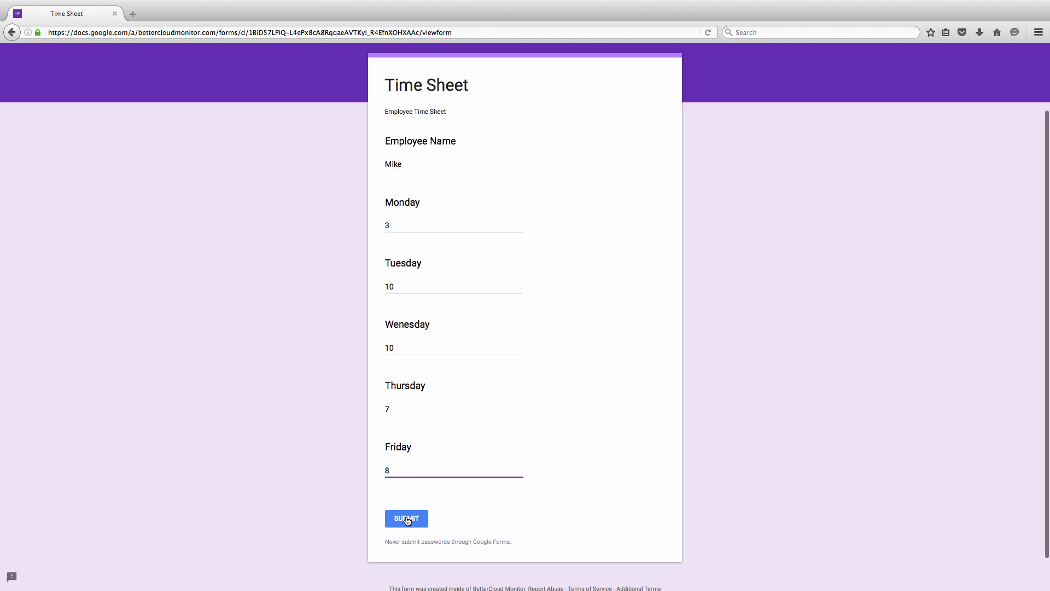
pyautogui.click(407, 519)
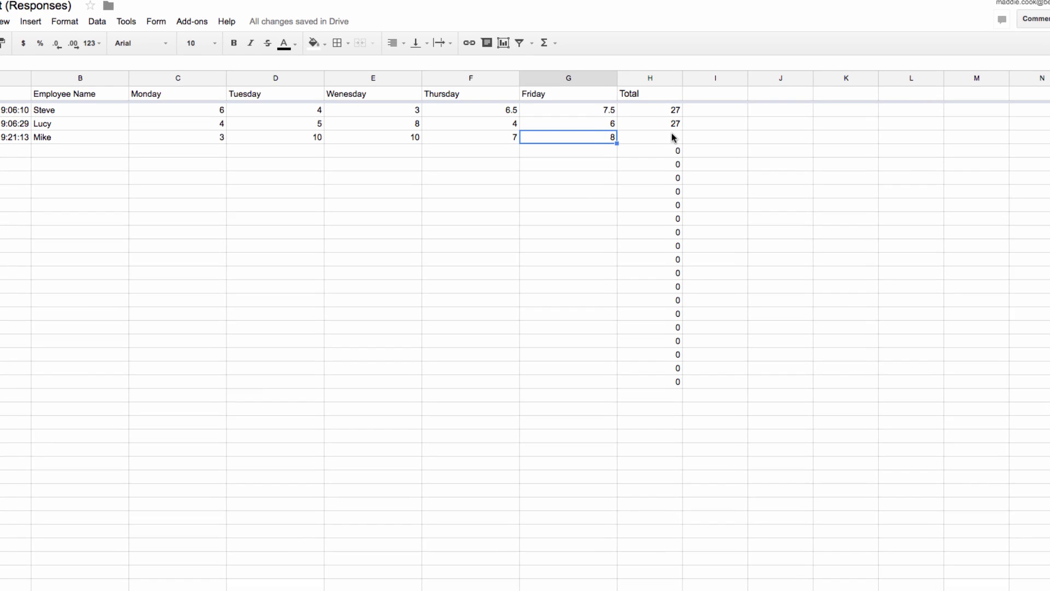
# Confirm the new response's Total cell H4 is empty and select the data range A1:G4.
pyautogui.click(625, 159)
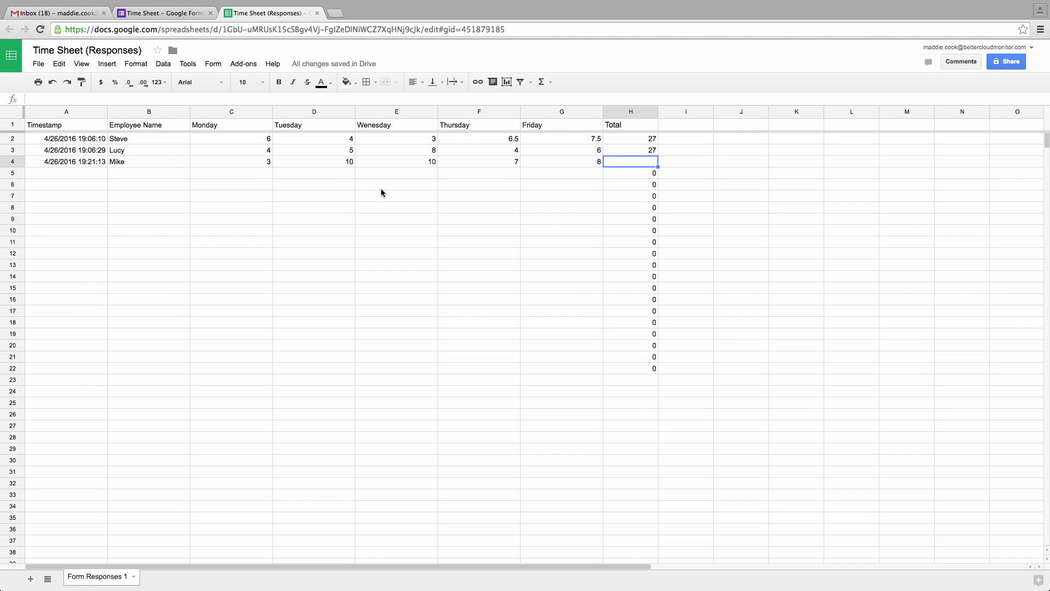
pyautogui.hotkey('ctrl', 'a')
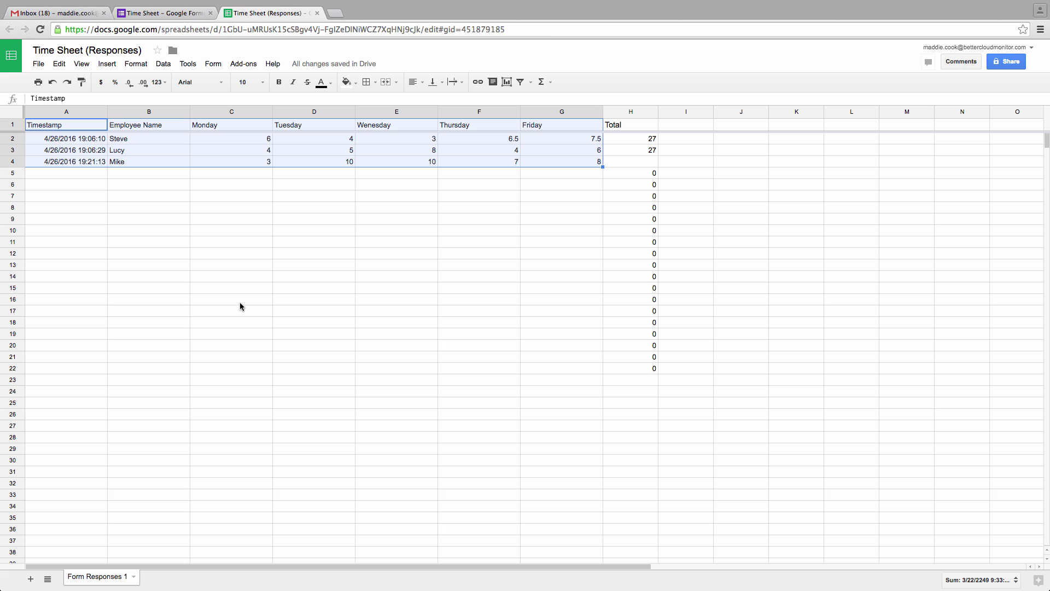
# Add a new sheet named Totals.
pyautogui.click(31, 579)
pyautogui.doubleClick(161, 577)
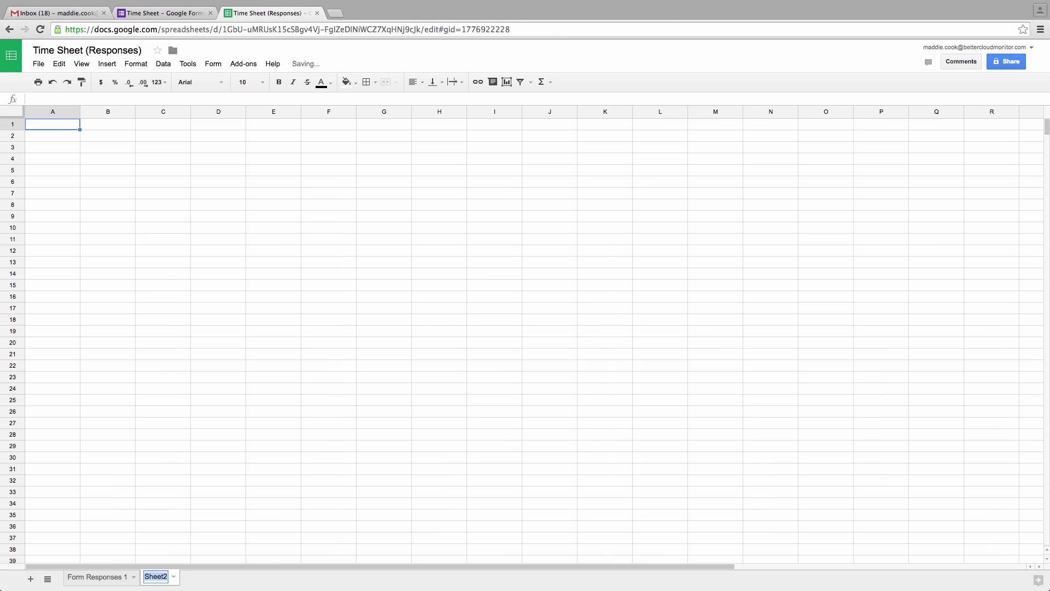
pyautogui.write('Totals')
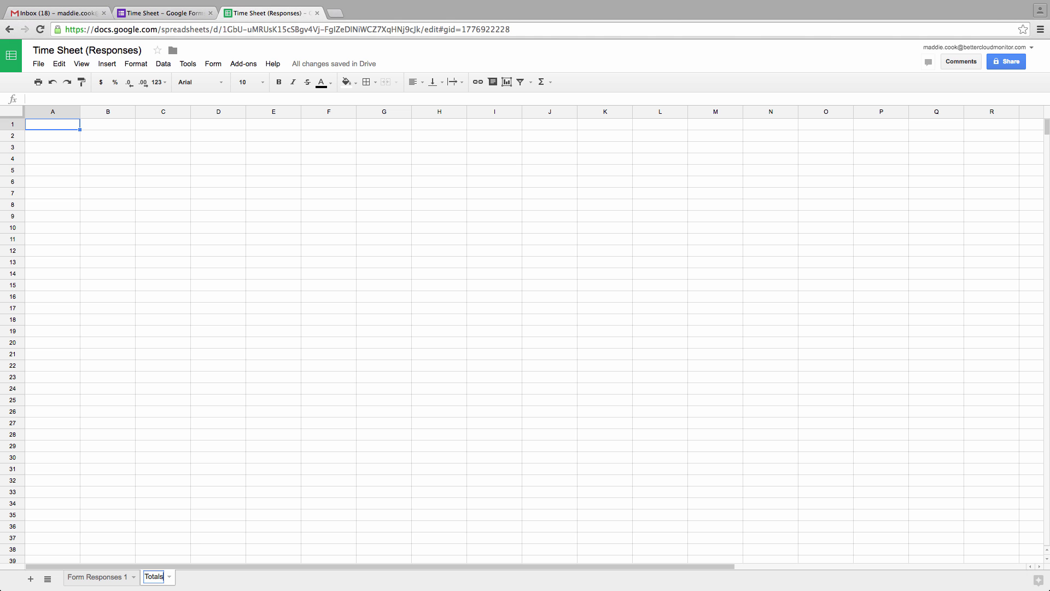
pyautogui.click(40, 147)
# Enter =QUERY('Form Responses 1'!A2:G4) in Totals cell A1.
pyautogui.click(48, 124)
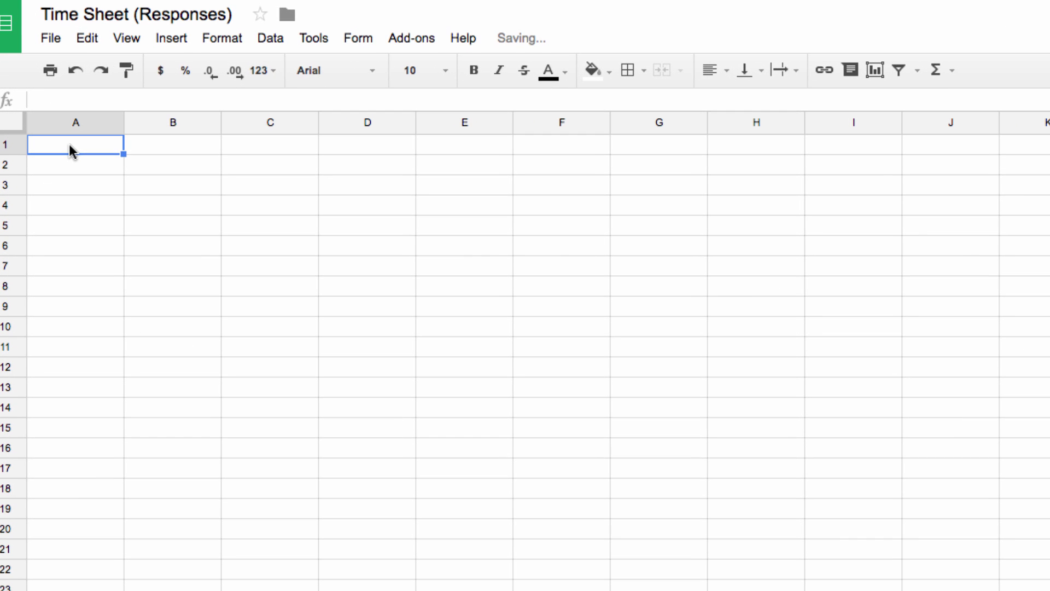
pyautogui.write('=QUERY(')
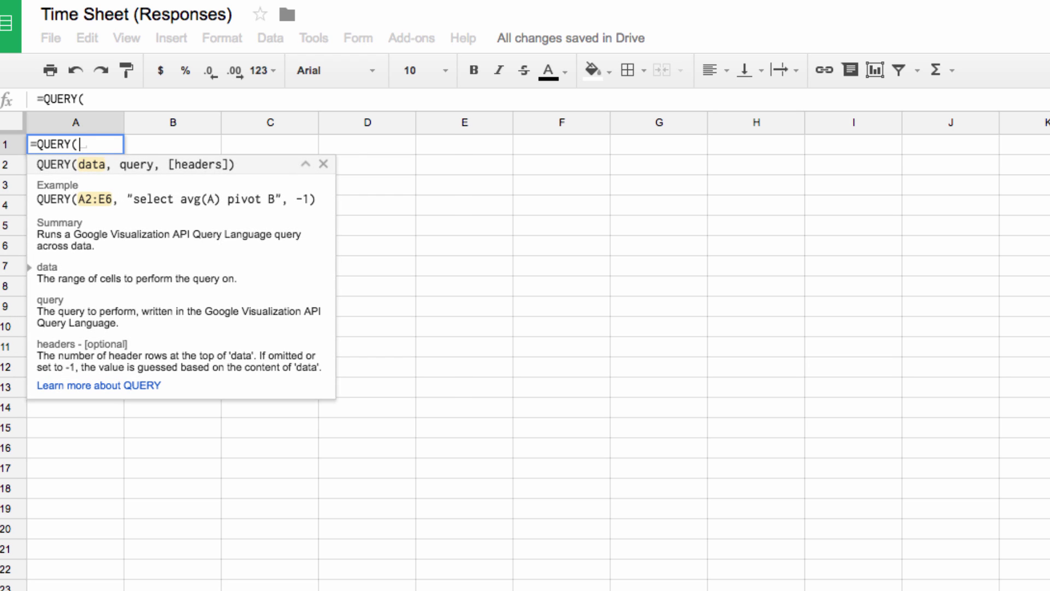
pyautogui.click(40, 567)
pyautogui.click(99, 169)
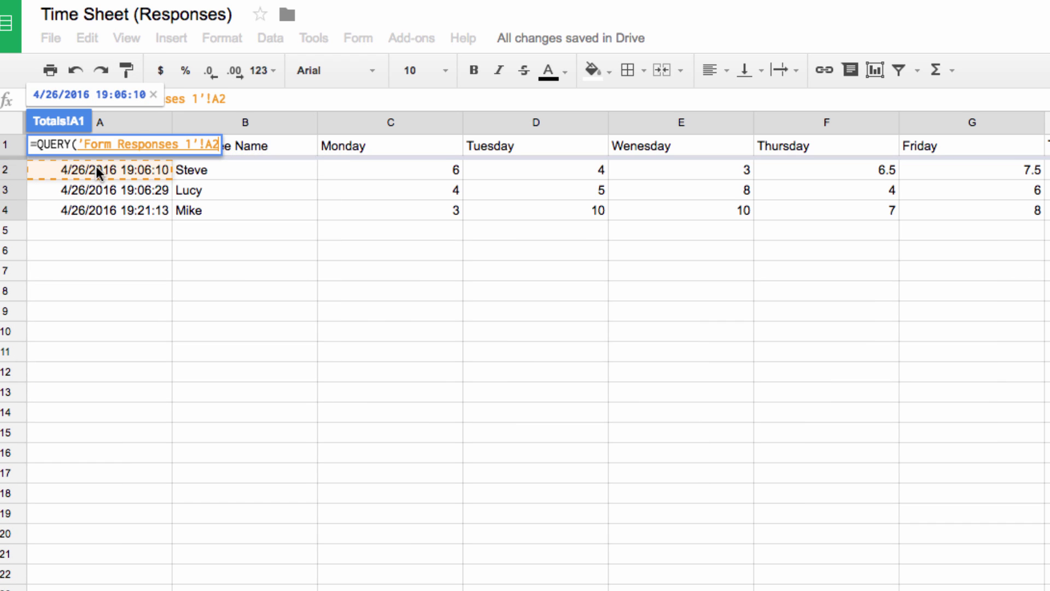
pyautogui.keyDown('shift'); pyautogui.click(1011, 213); pyautogui.keyUp('shift')
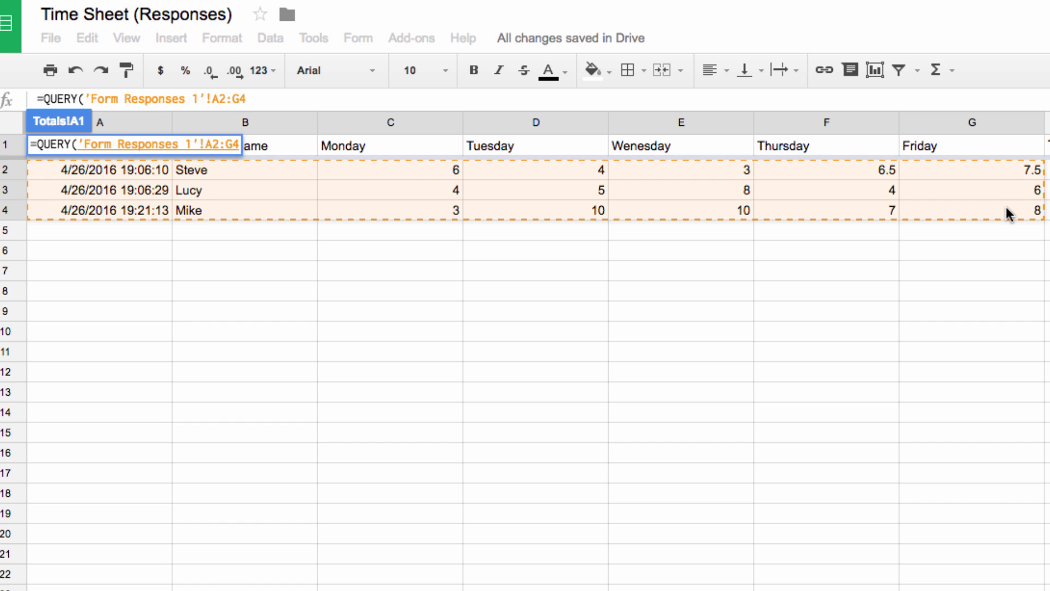
pyautogui.write(')')
pyautogui.press('Return')
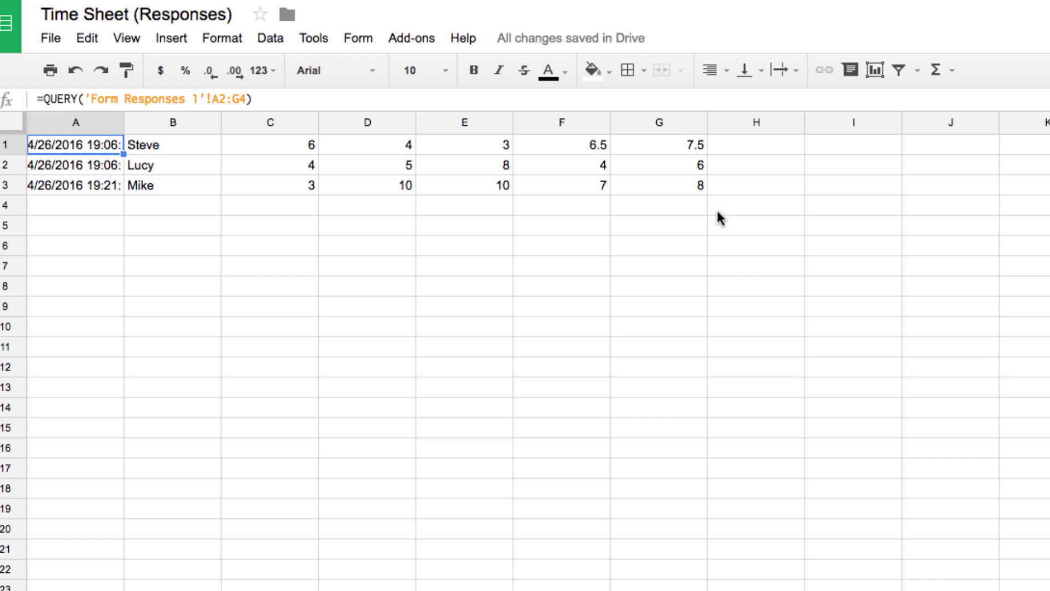
# Enter =SUM(C1:G1) in Totals cell H1 to total the first employee's week.
pyautogui.click(765, 149)
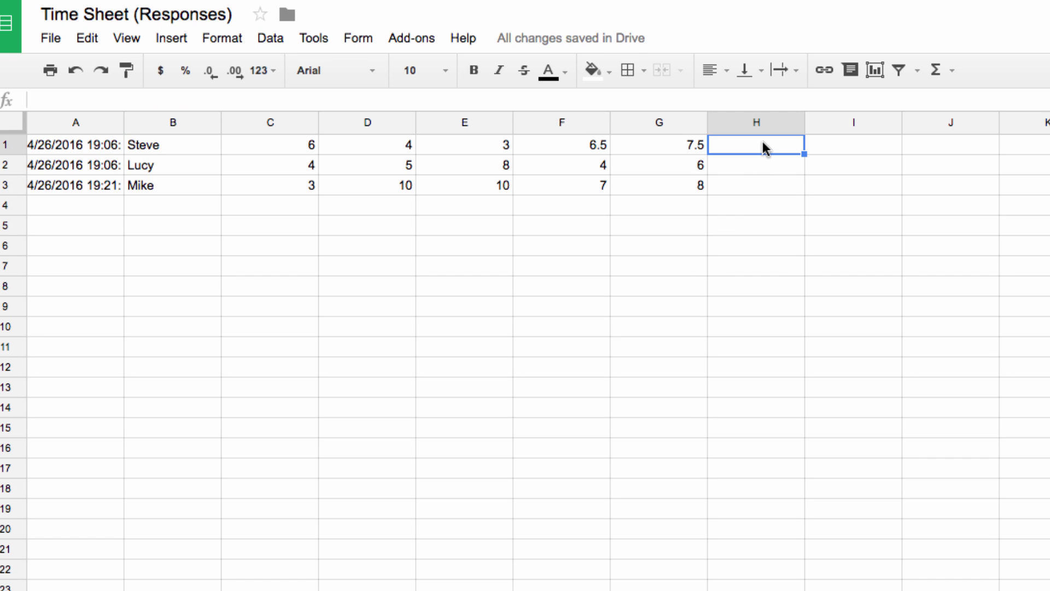
pyautogui.write('=SU')
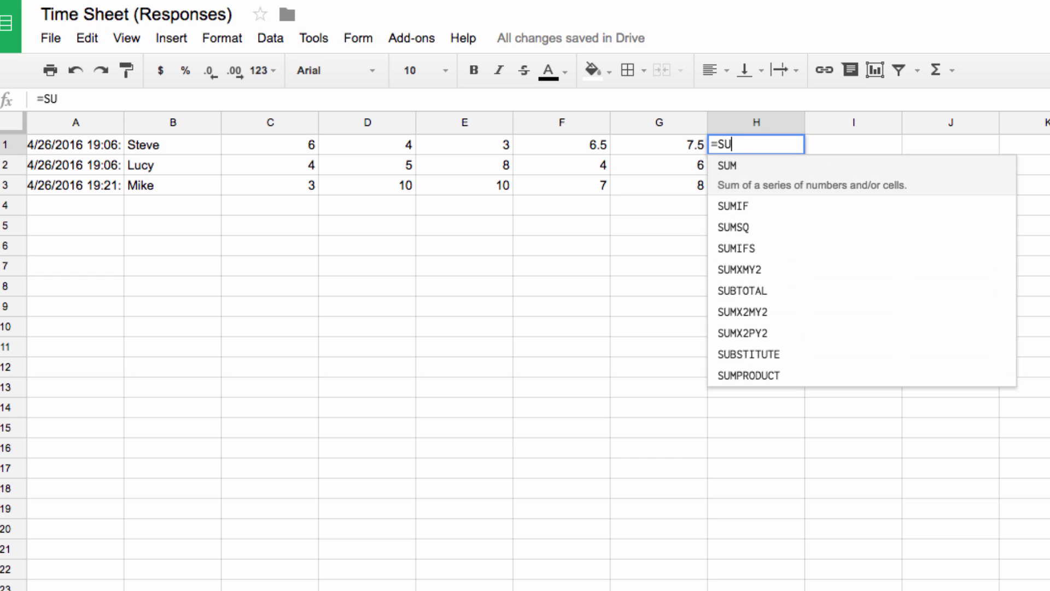
pyautogui.write('M(')
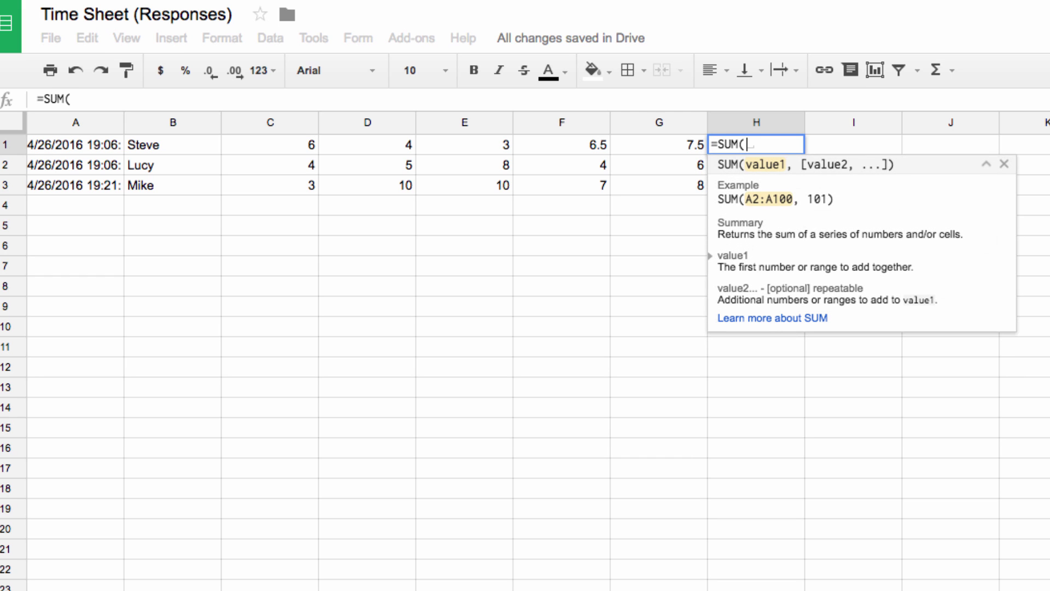
pyautogui.click(291, 138)
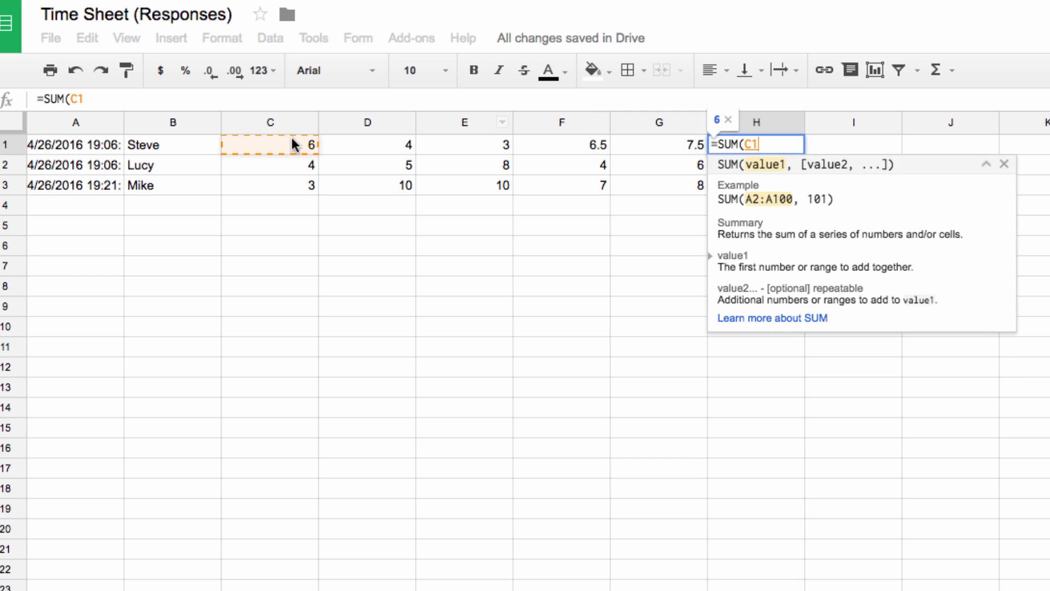
pyautogui.keyDown('shift'); pyautogui.click(685, 144); pyautogui.keyUp('shift')
pyautogui.write(')')
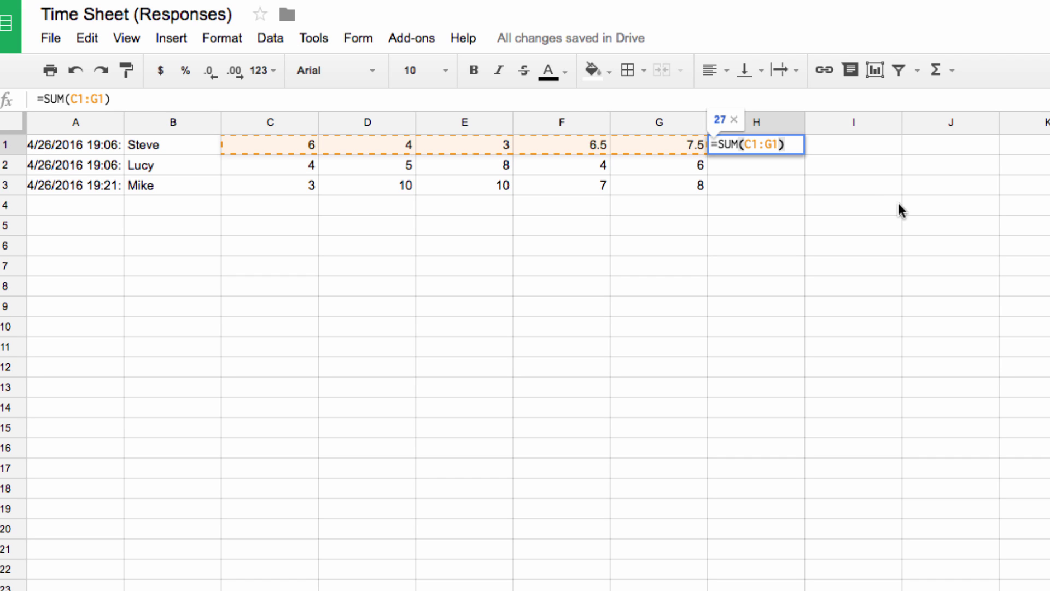
pyautogui.click(815, 159)
# Fill the SUM formula down to H12 and submit another time sheet response.
pyautogui.click(791, 152)
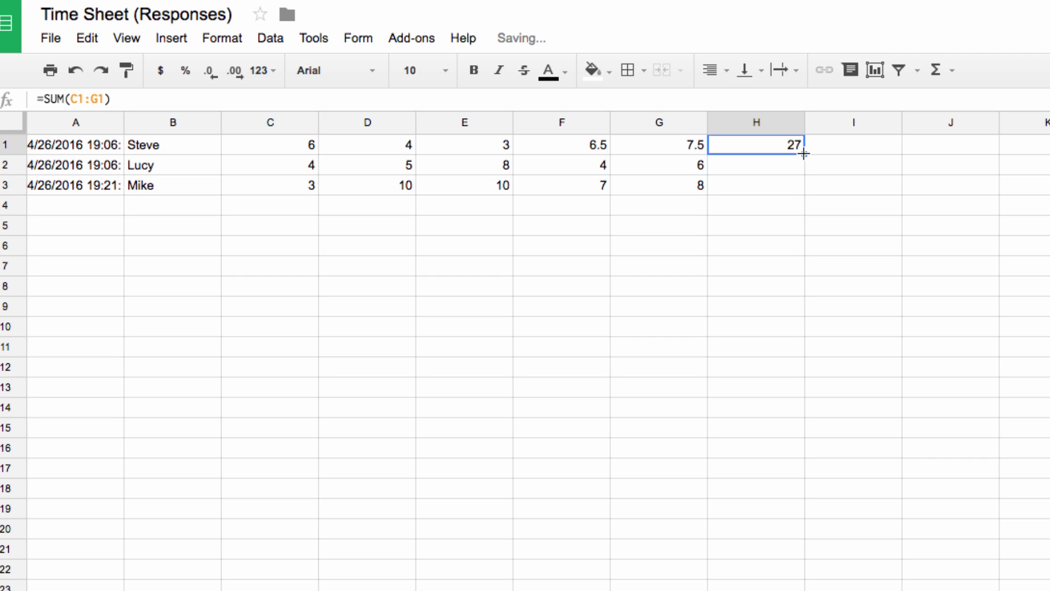
pyautogui.moveTo(804, 154); pyautogui.dragTo(790, 421)
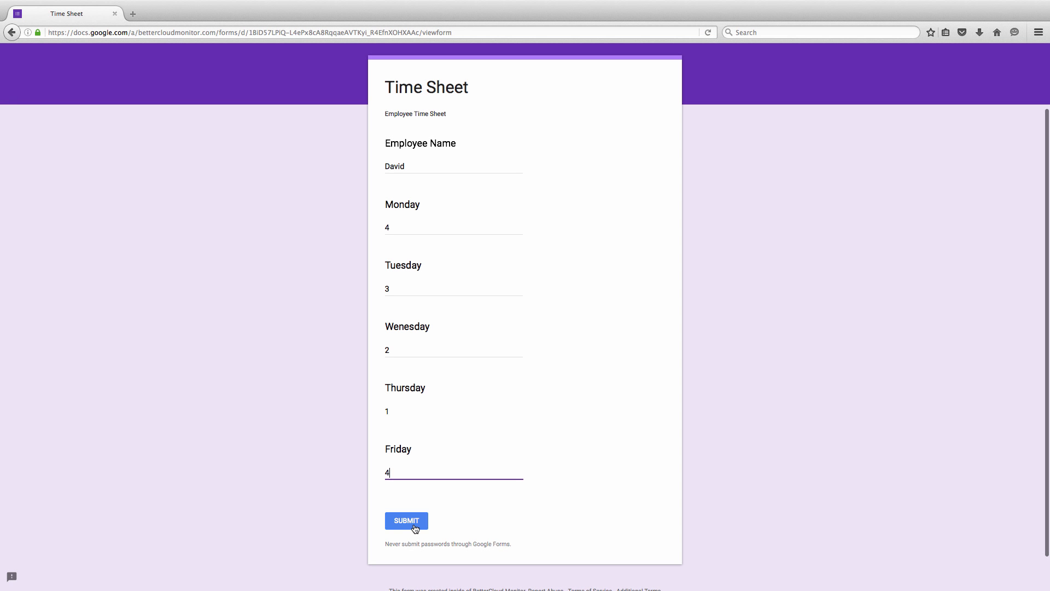
pyautogui.click(416, 531)
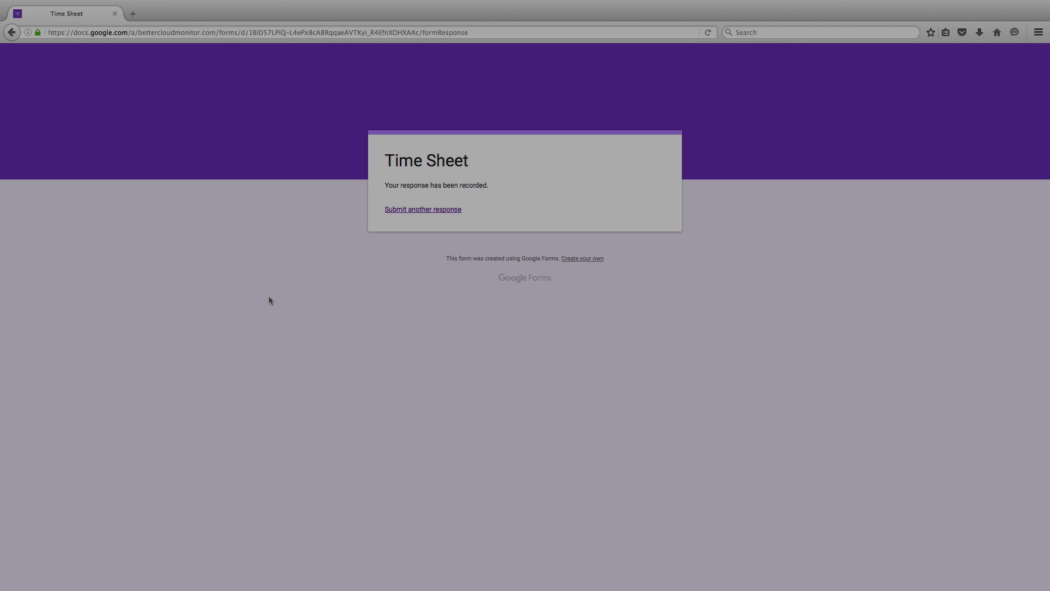